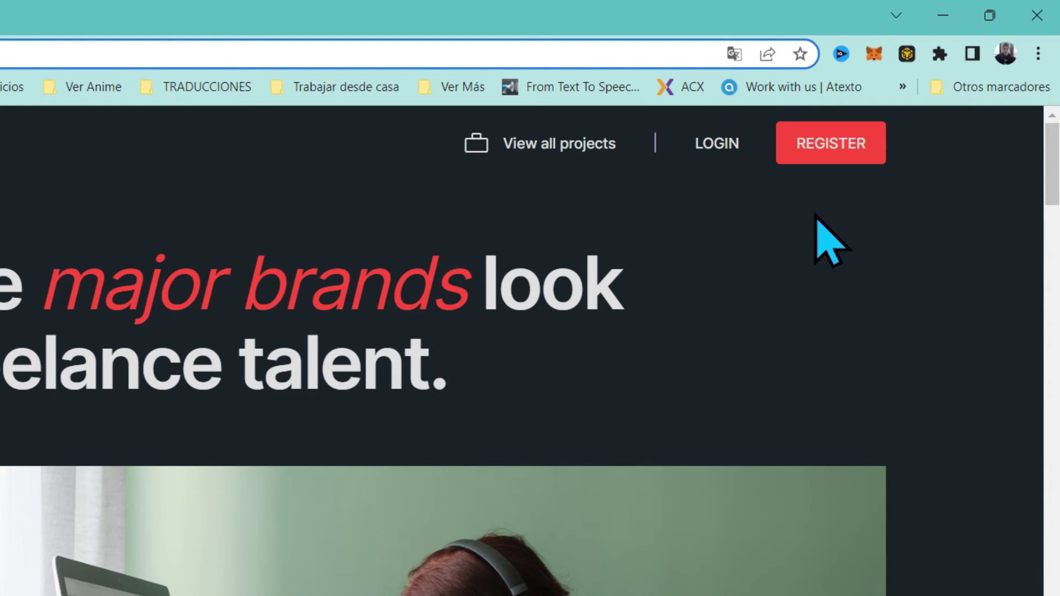
Open the sign-up page and tick the Privacy policy and Terms & Conditions boxes
{"action": "left_click", "coordinate": [804, 143]}
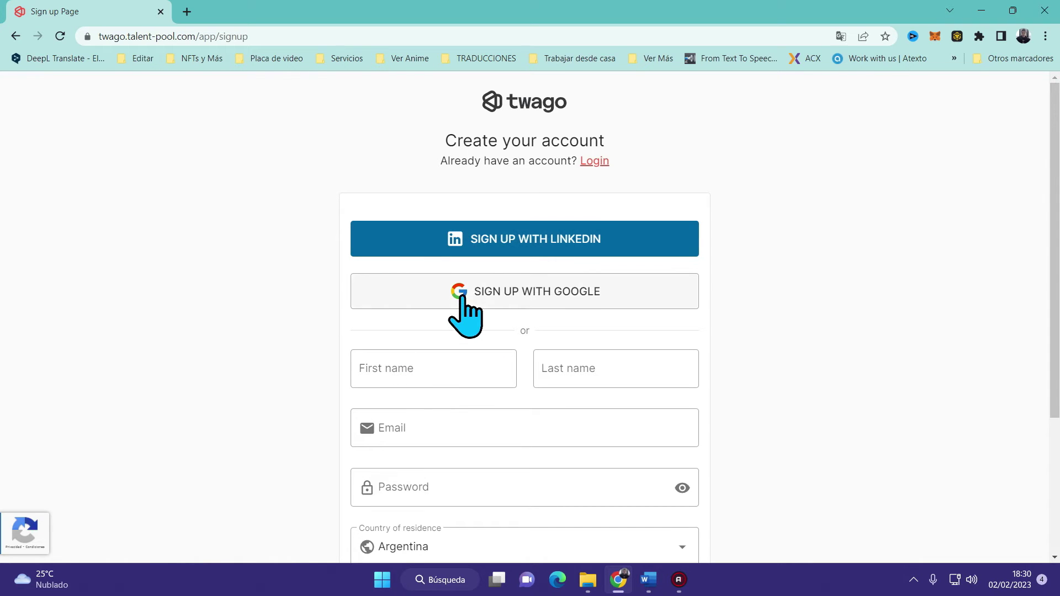
{"action": "scroll", "coordinate": [578, 287], "scroll_direction": "down", "scroll_amount": 4}
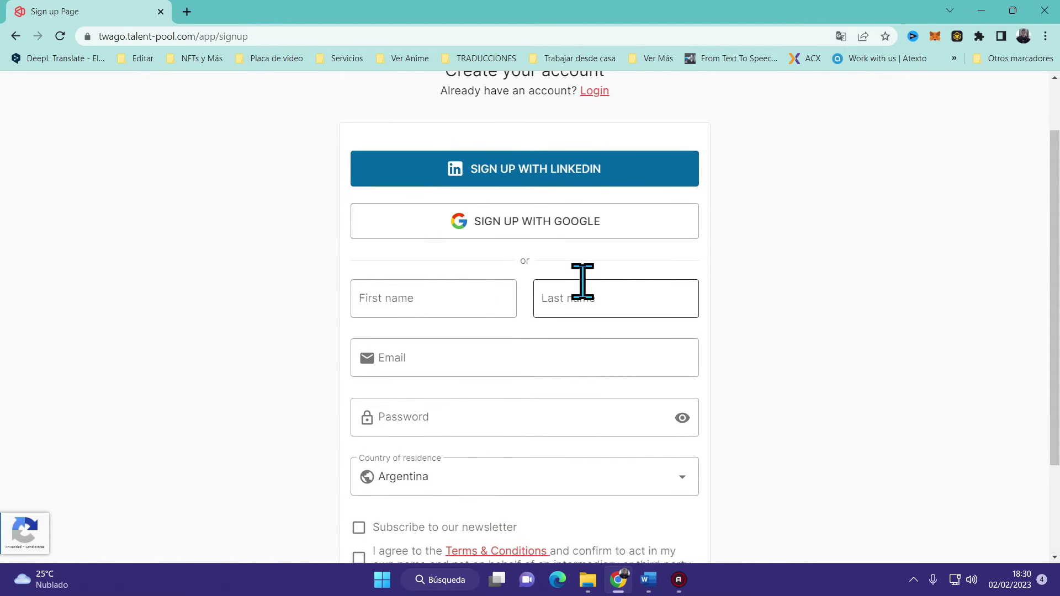
{"action": "left_click", "coordinate": [414, 175]}
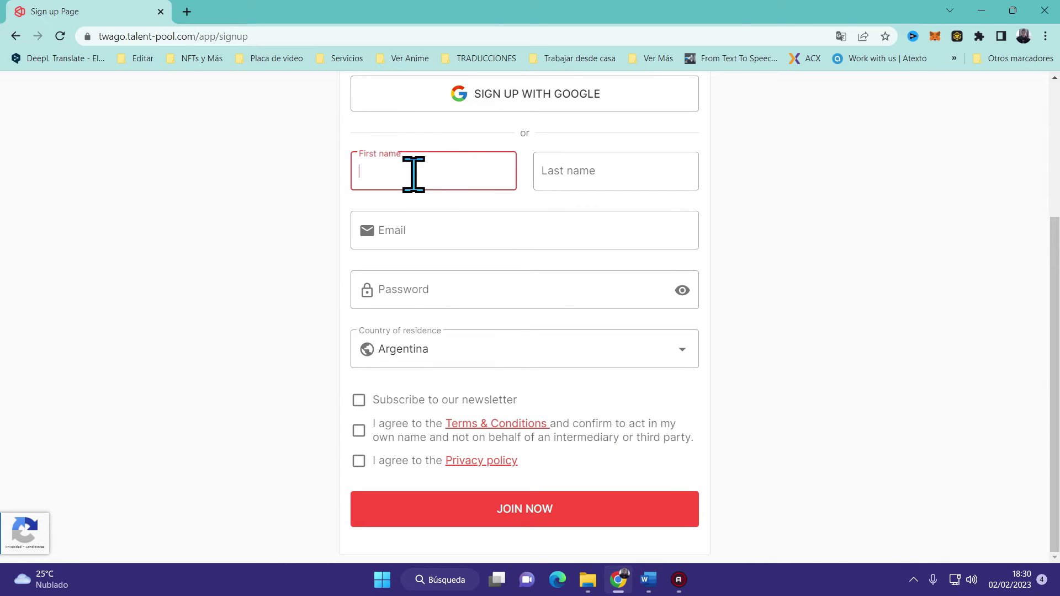
{"action": "left_click", "coordinate": [550, 183]}
{"action": "left_click", "coordinate": [471, 223]}
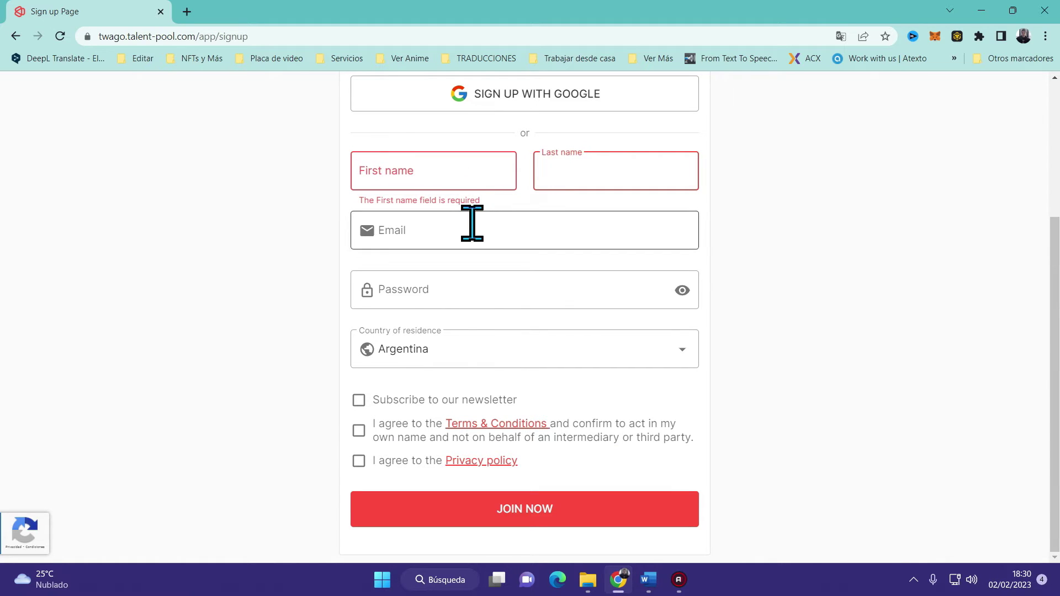
{"action": "left_click", "coordinate": [473, 298]}
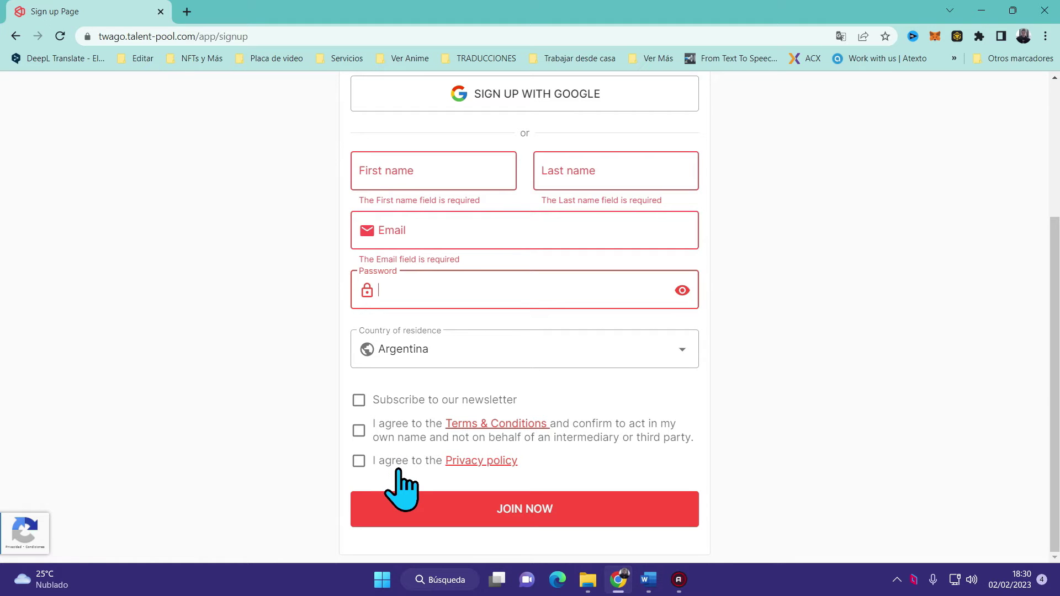
{"action": "left_click", "coordinate": [359, 461]}
{"action": "left_click", "coordinate": [359, 431]}
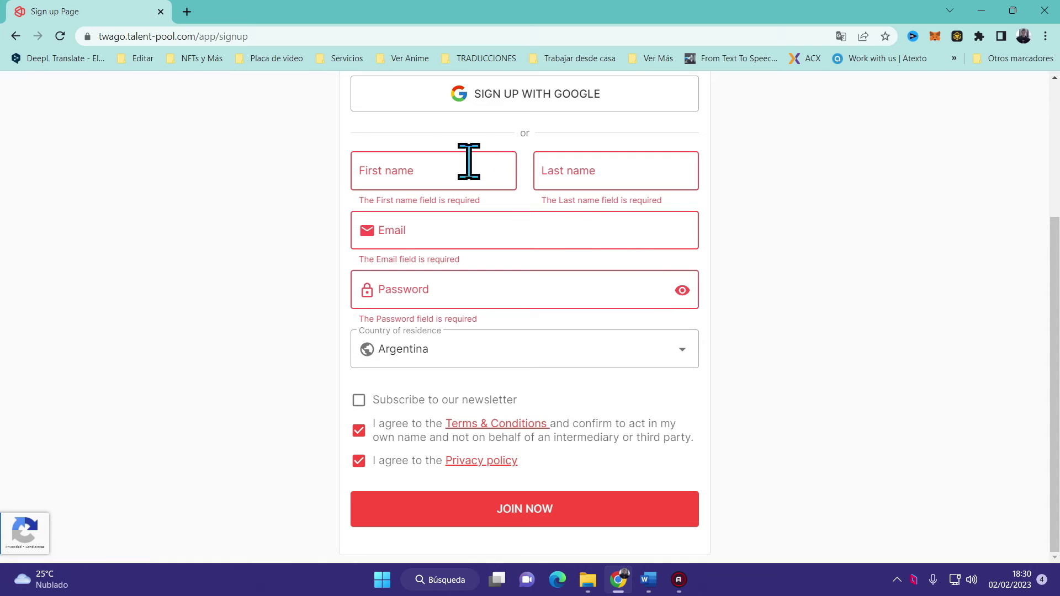
Enter the user's first name, last name, email address and password in the sign-up form
{"action": "left_click", "coordinate": [452, 160]}
{"action": "key", "text": "Tab"}
{"action": "key", "text": "Tab"}
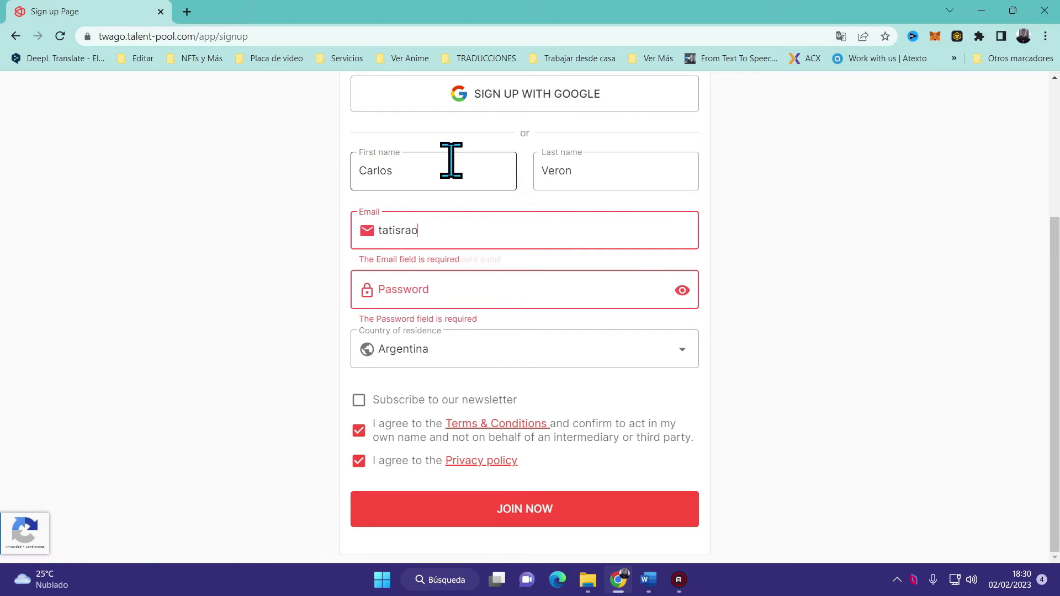
{"action": "key", "text": "Tab"}
{"action": "type", "text": "•••••••••••••••"}
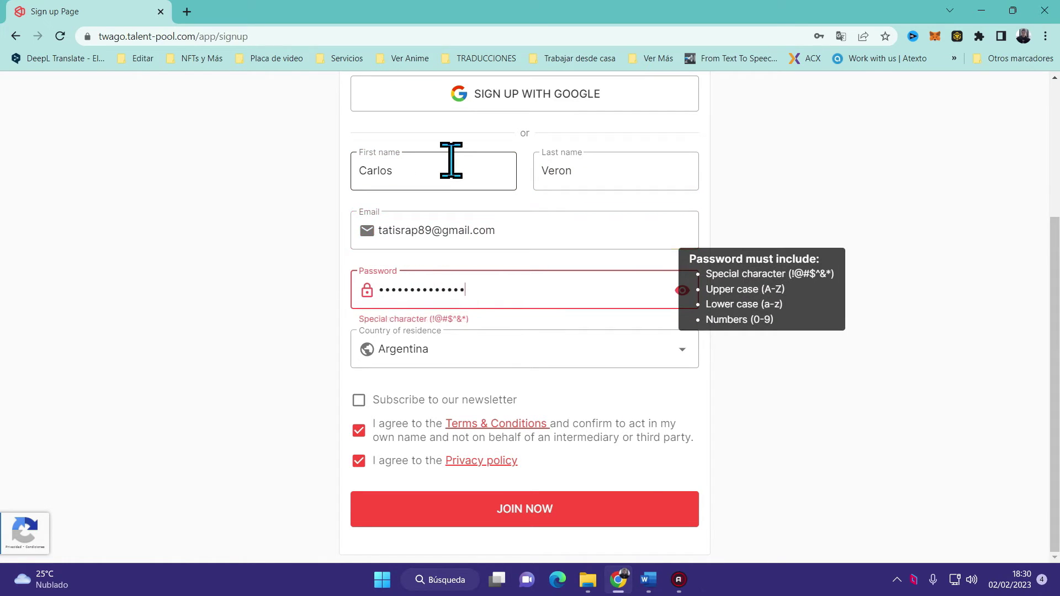
{"action": "left_click", "coordinate": [509, 547]}
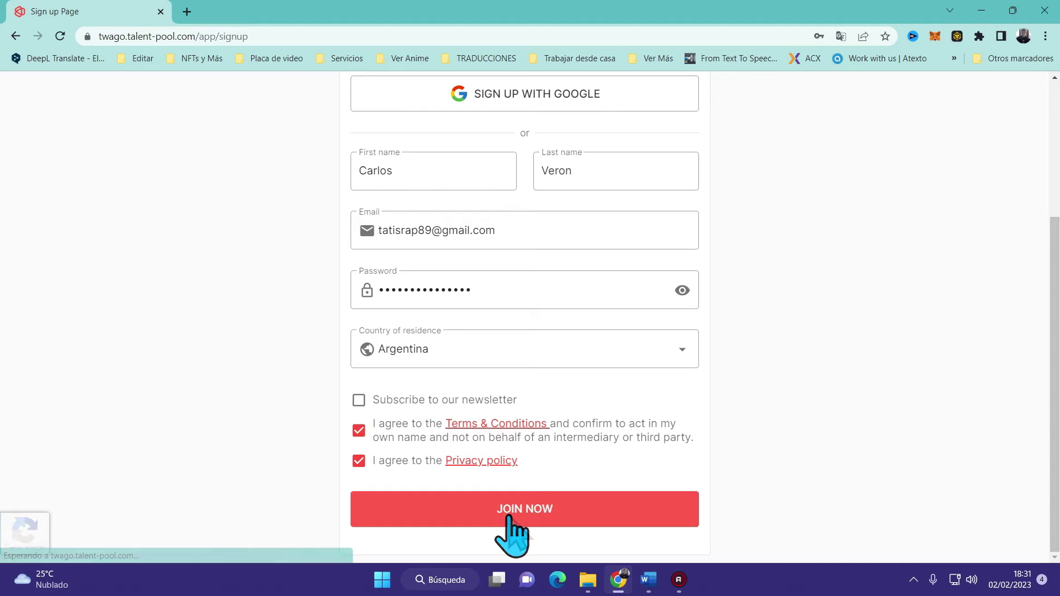
Submit the sign-up, answer 'Friend/colleague referral' as the source, and dismiss the welcome message
{"action": "left_click", "coordinate": [509, 518]}
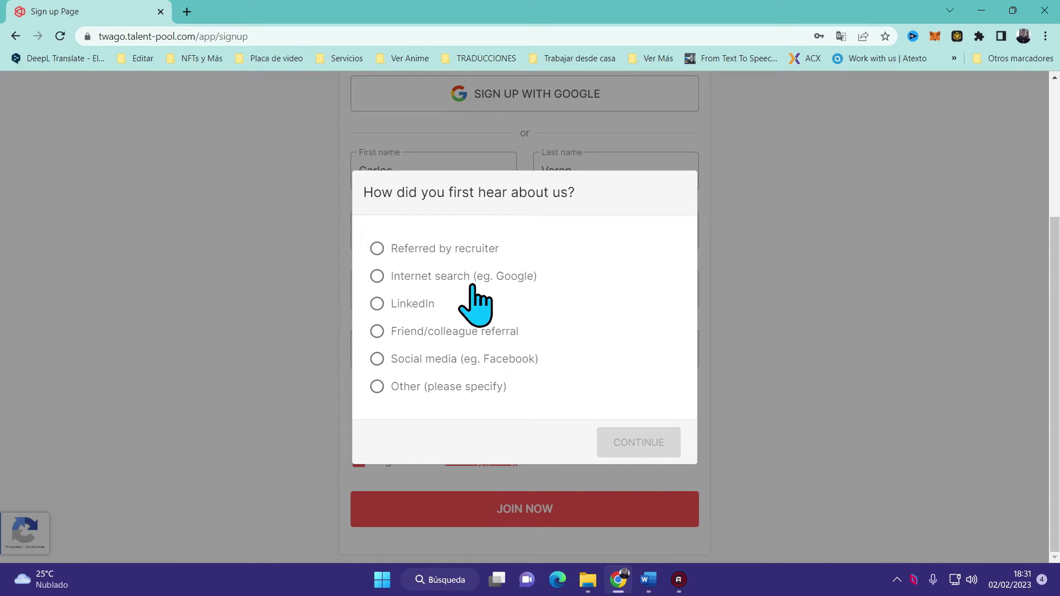
{"action": "left_click", "coordinate": [425, 332]}
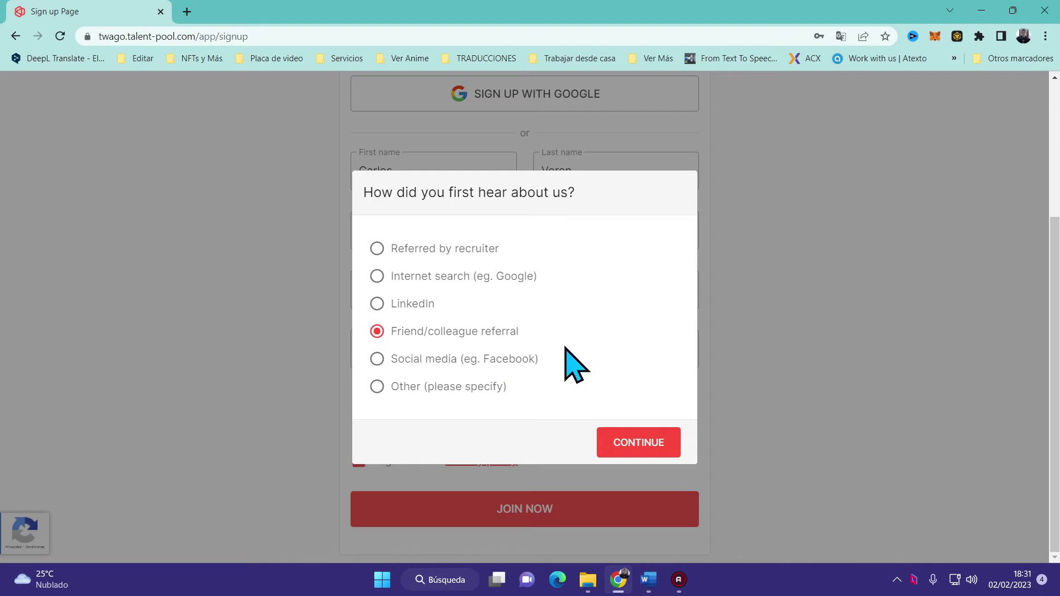
{"action": "left_click", "coordinate": [617, 435]}
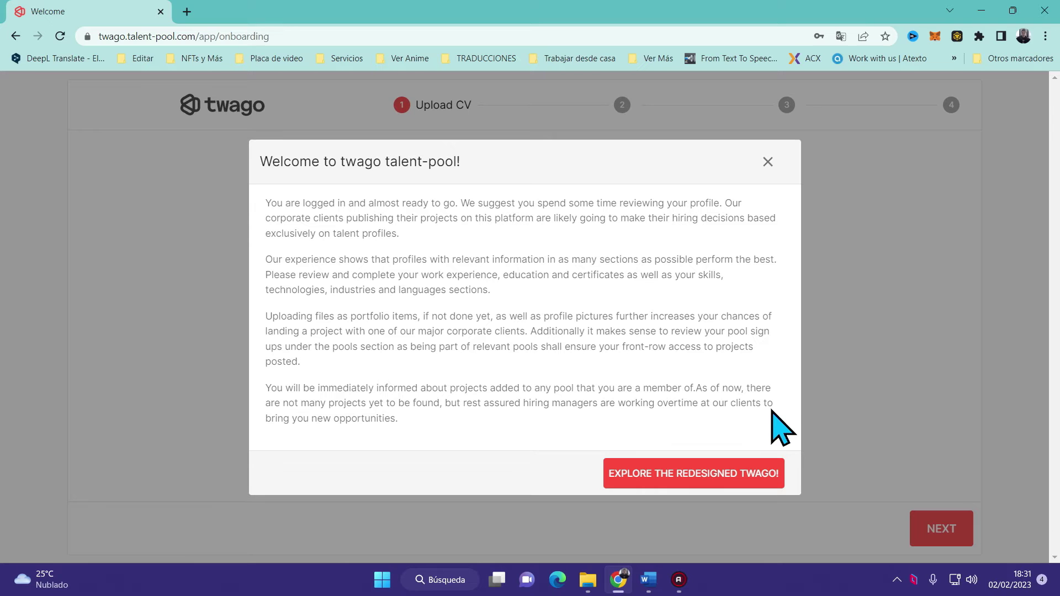
{"action": "left_click", "coordinate": [739, 480]}
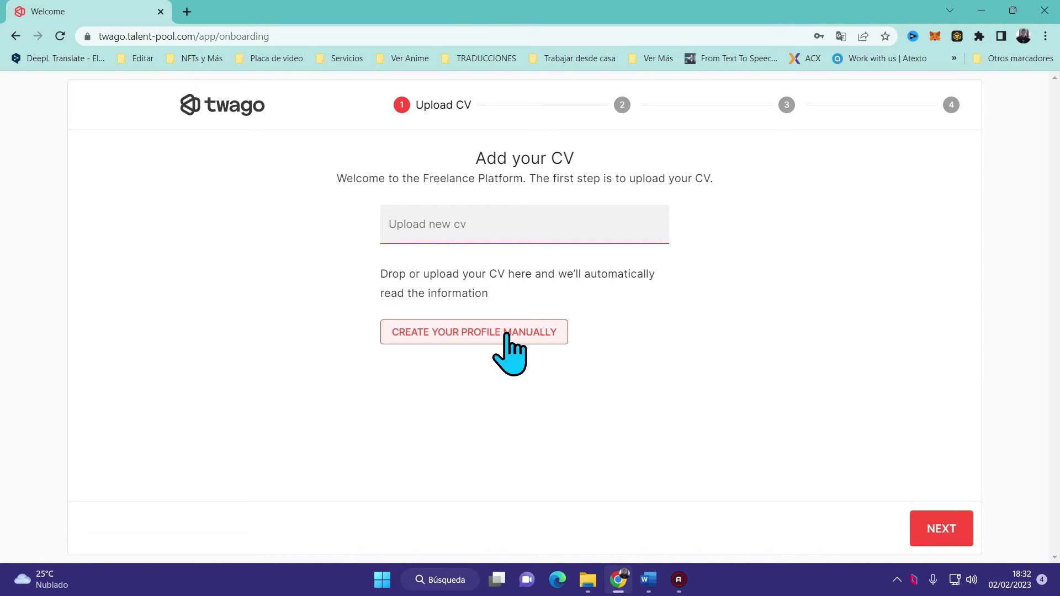
Create the profile manually and step through the name, address, city, postcode, phone and LinkedIn fields
{"action": "left_click", "coordinate": [507, 335]}
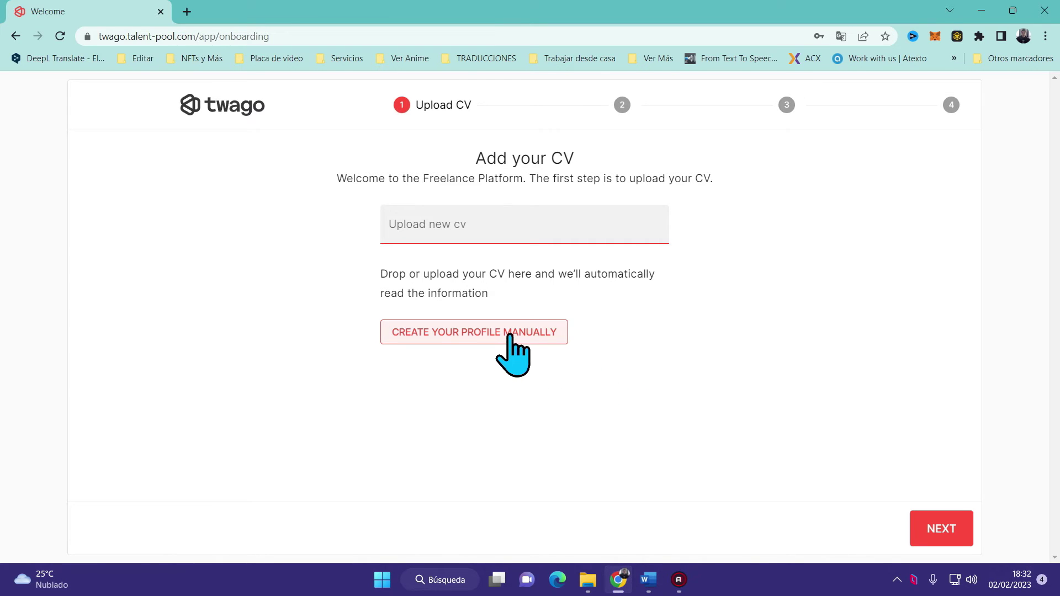
{"action": "left_click", "coordinate": [509, 334]}
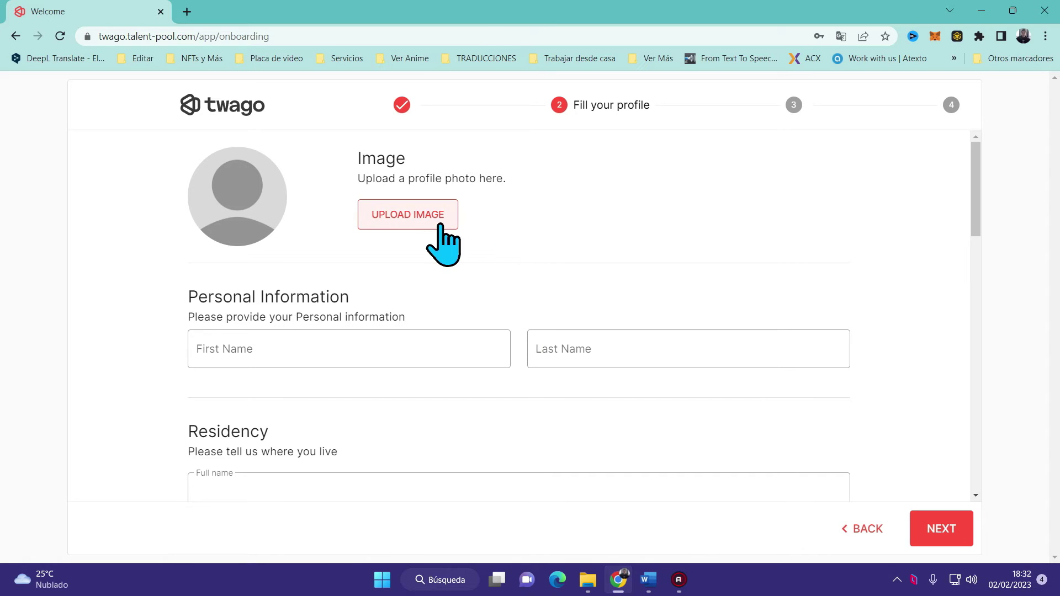
{"action": "left_click", "coordinate": [434, 360]}
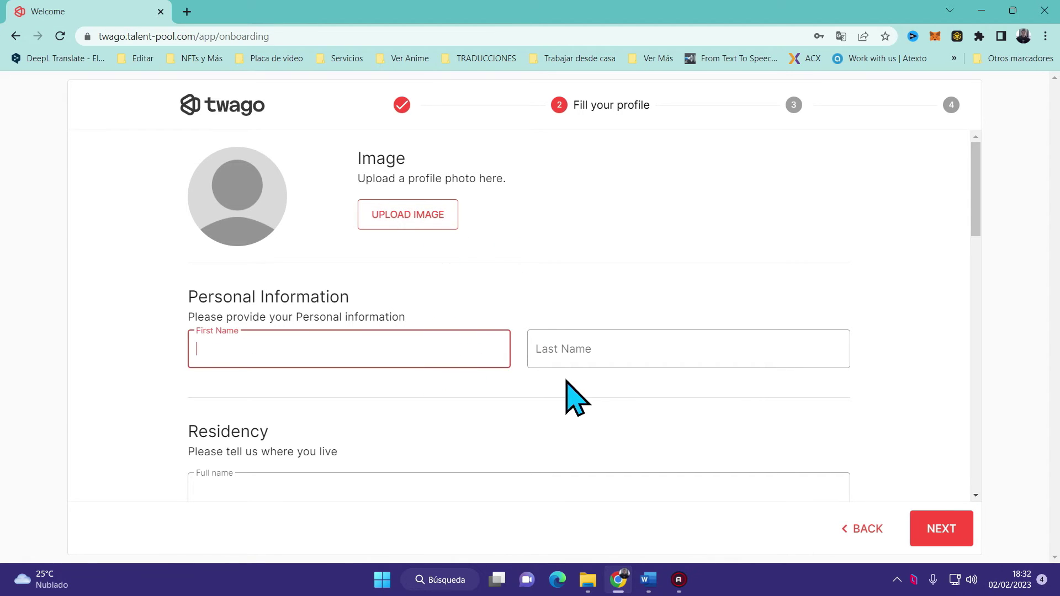
{"action": "left_click", "coordinate": [578, 357]}
{"action": "scroll", "coordinate": [497, 354], "scroll_direction": "down", "scroll_amount": 2}
{"action": "left_click", "coordinate": [461, 348]}
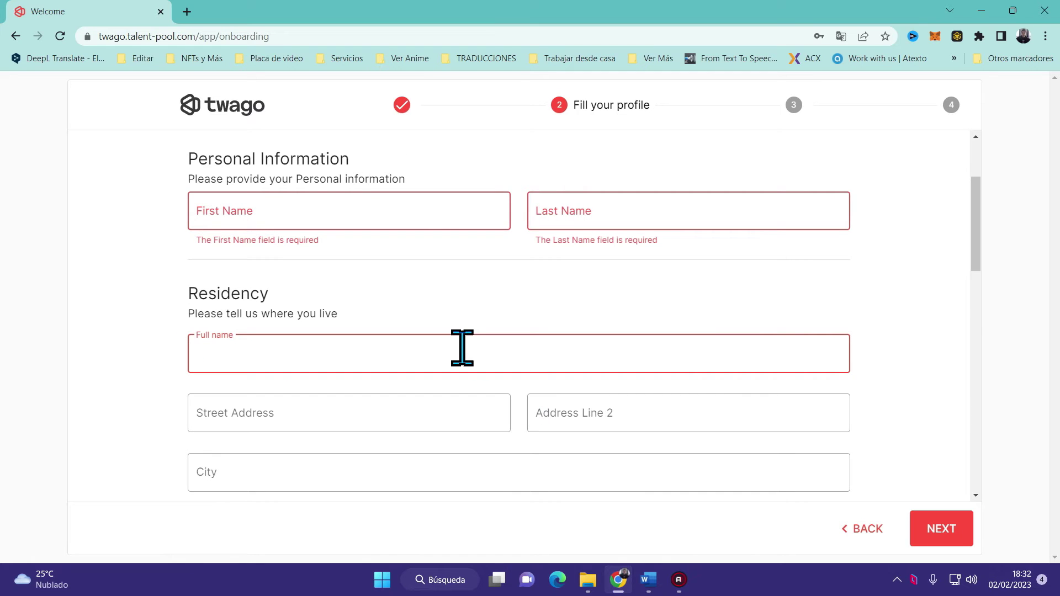
{"action": "scroll", "coordinate": [463, 348], "scroll_direction": "down", "scroll_amount": 3}
{"action": "left_click", "coordinate": [454, 271]}
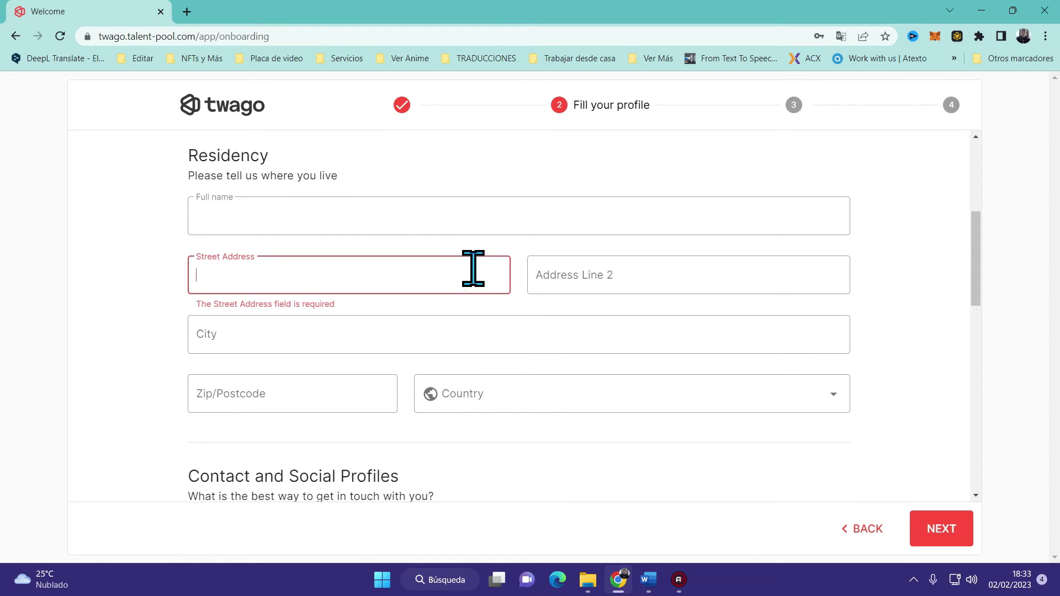
{"action": "left_click", "coordinate": [550, 276]}
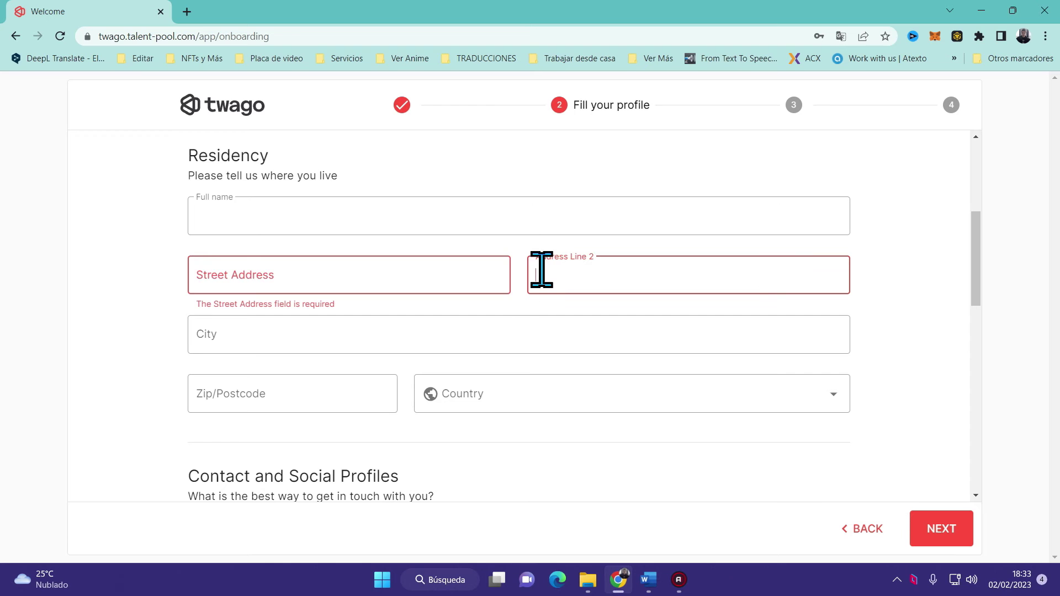
{"action": "left_click", "coordinate": [393, 346]}
{"action": "scroll", "coordinate": [394, 347], "scroll_direction": "down", "scroll_amount": 1}
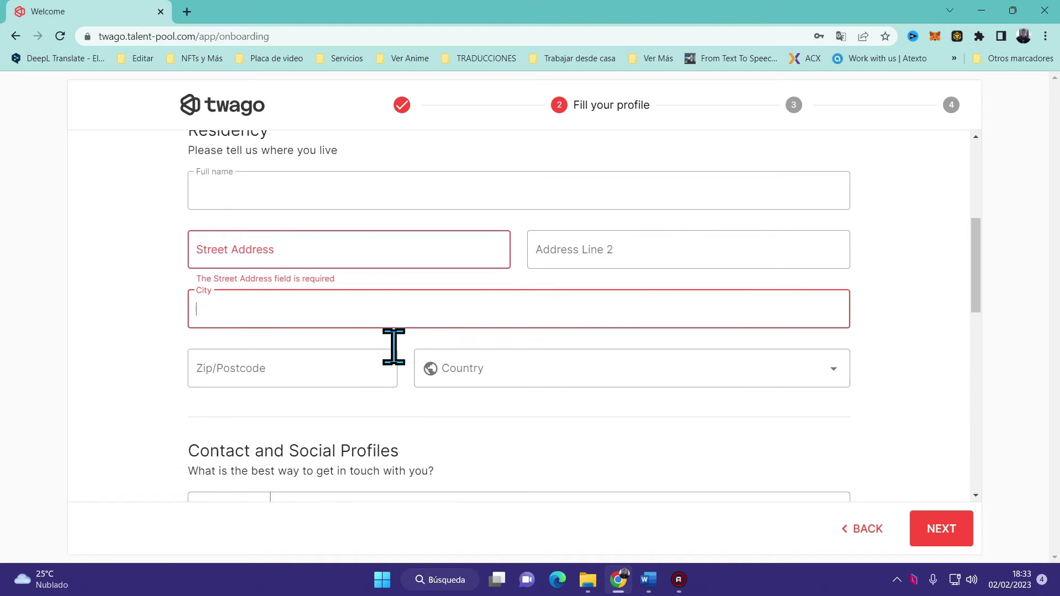
{"action": "scroll", "coordinate": [394, 347], "scroll_direction": "down", "scroll_amount": 1}
{"action": "left_click", "coordinate": [291, 324]}
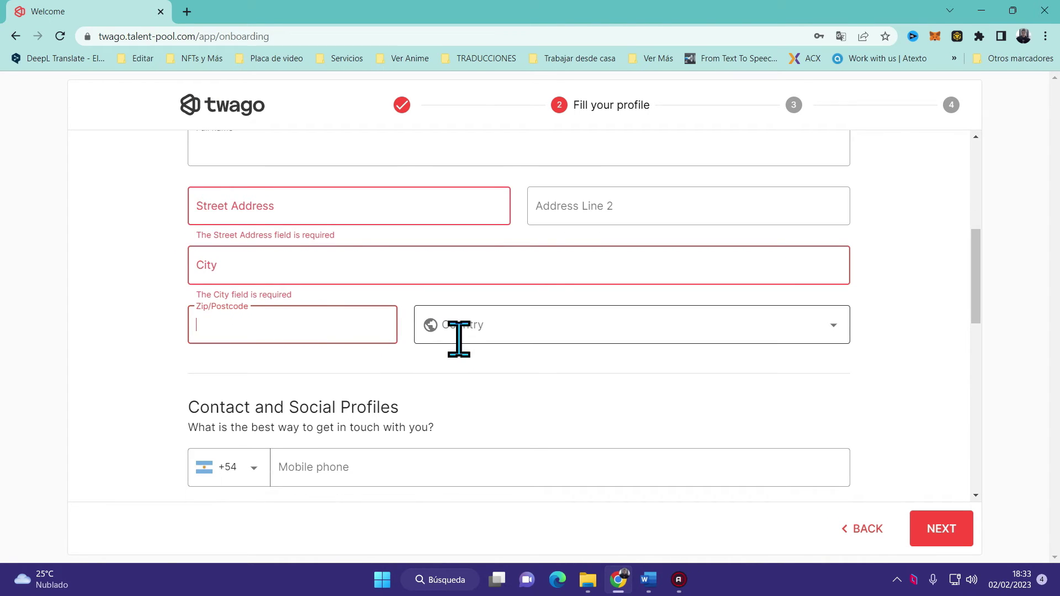
{"action": "scroll", "coordinate": [458, 339], "scroll_direction": "down", "scroll_amount": 4}
{"action": "left_click", "coordinate": [390, 263]}
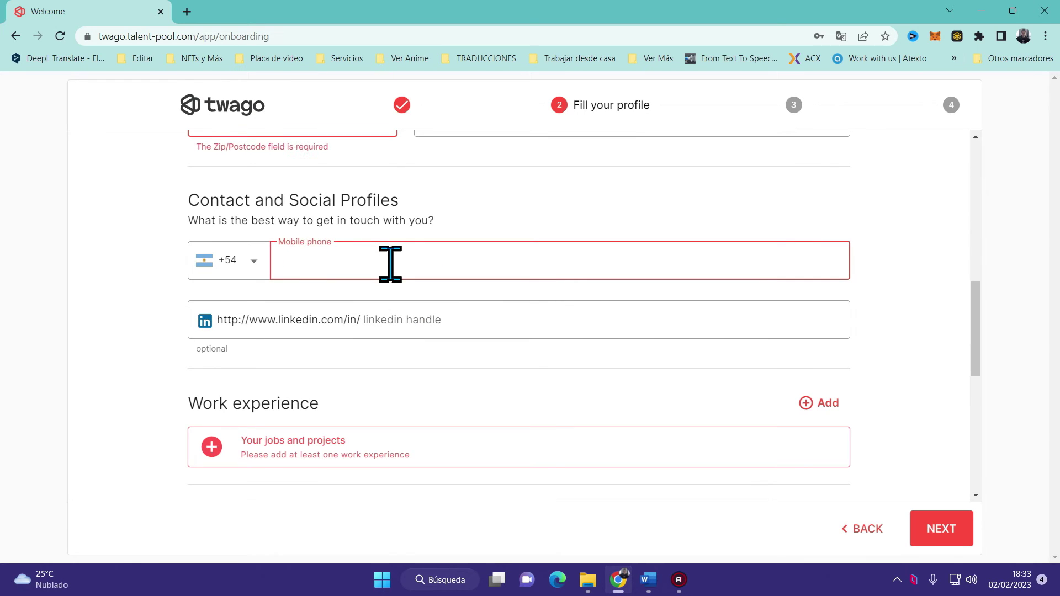
{"action": "left_click", "coordinate": [425, 332]}
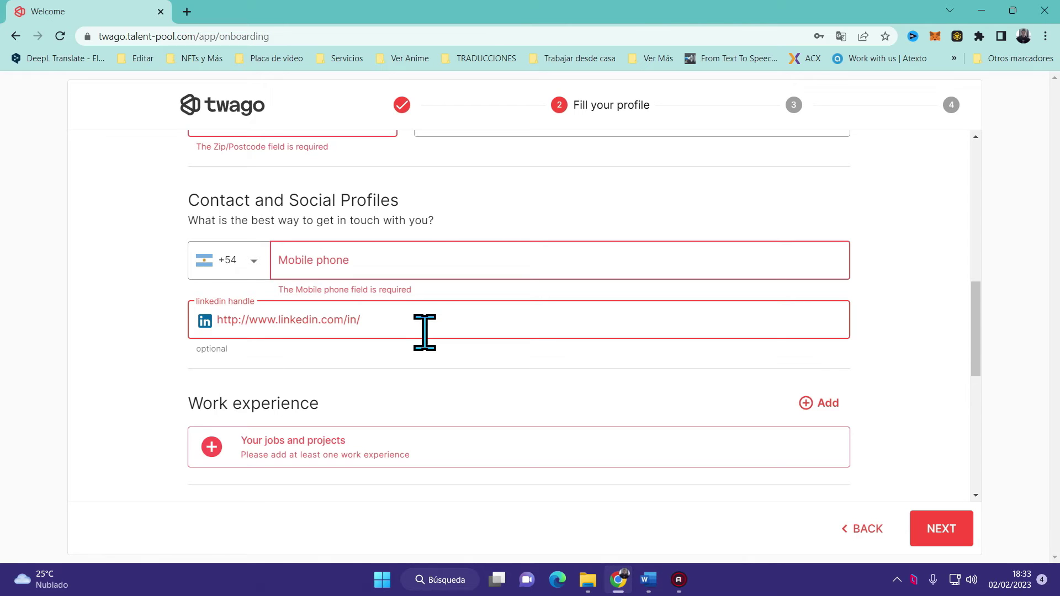
Add Spanish under Languages and save the profile to continue
{"action": "scroll", "coordinate": [425, 331], "scroll_direction": "down", "scroll_amount": 5}
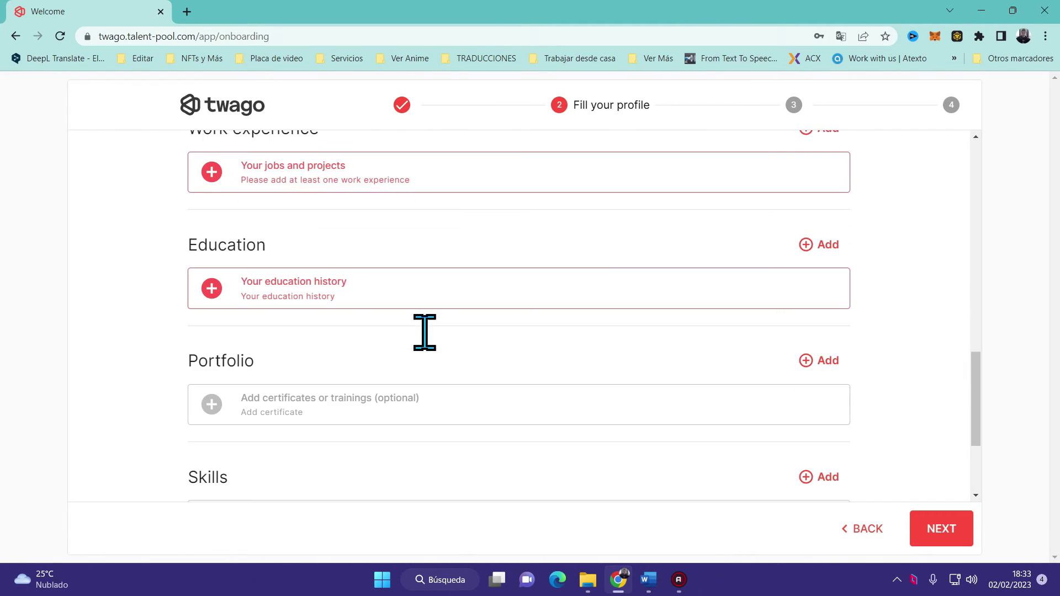
{"action": "scroll", "coordinate": [436, 290], "scroll_direction": "up", "scroll_amount": 1}
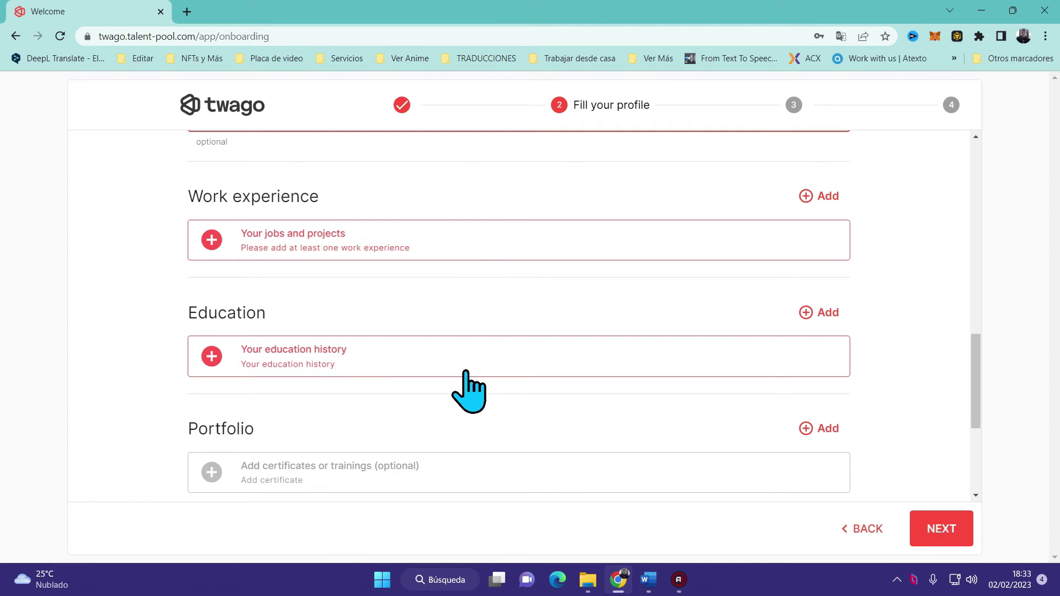
{"action": "scroll", "coordinate": [471, 387], "scroll_direction": "down", "scroll_amount": 2}
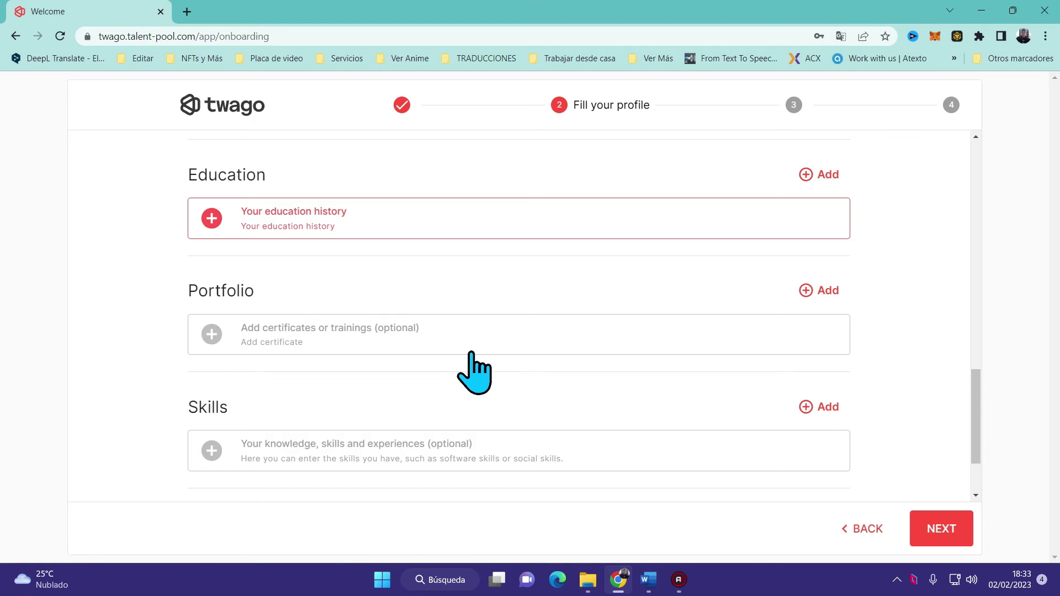
{"action": "scroll", "coordinate": [472, 342], "scroll_direction": "down", "scroll_amount": 1}
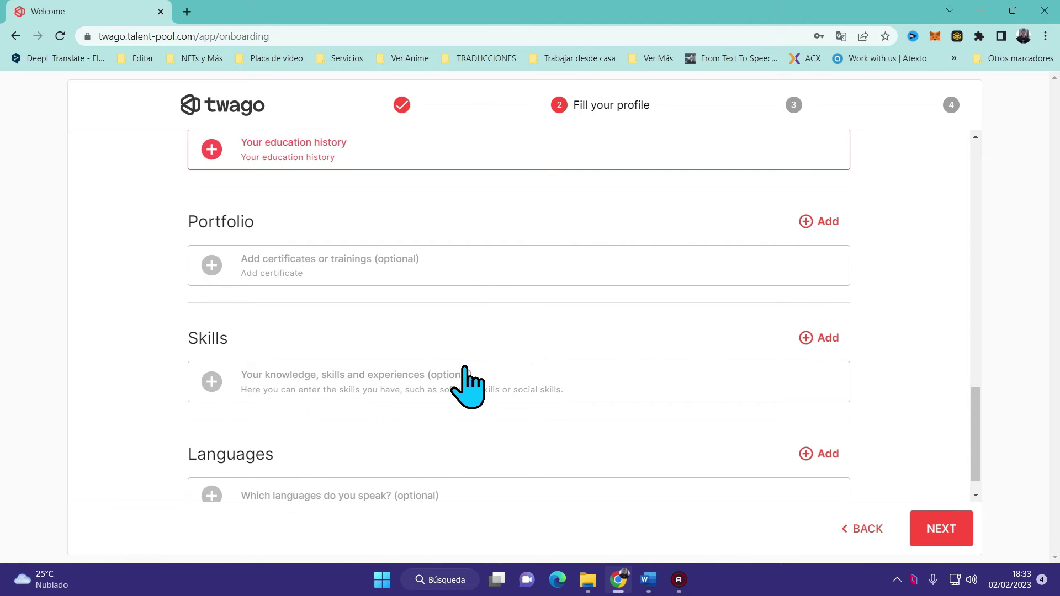
{"action": "scroll", "coordinate": [508, 473], "scroll_direction": "down", "scroll_amount": 1}
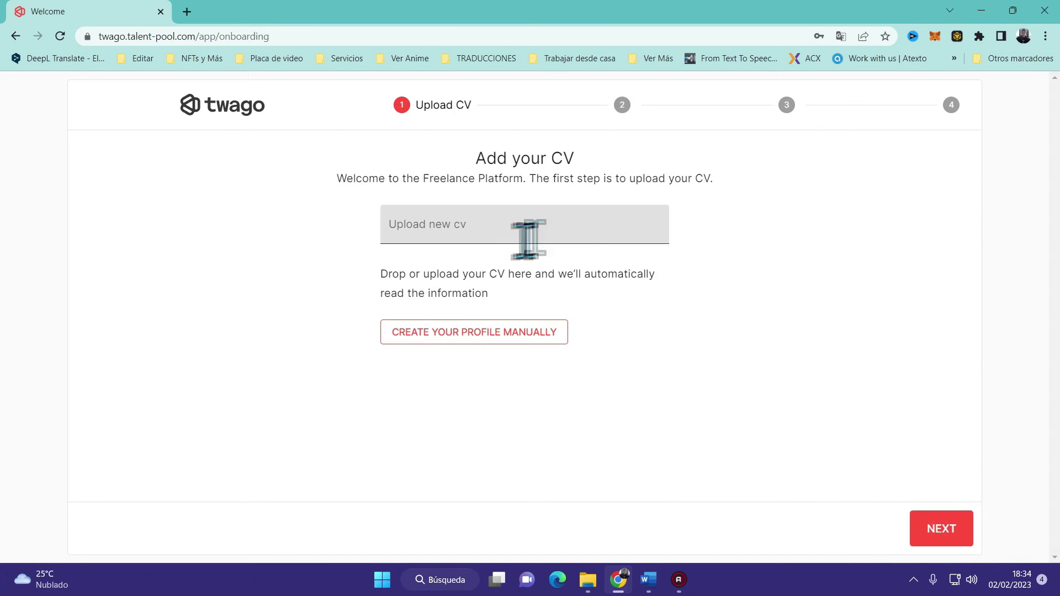
{"action": "left_click", "coordinate": [525, 237]}
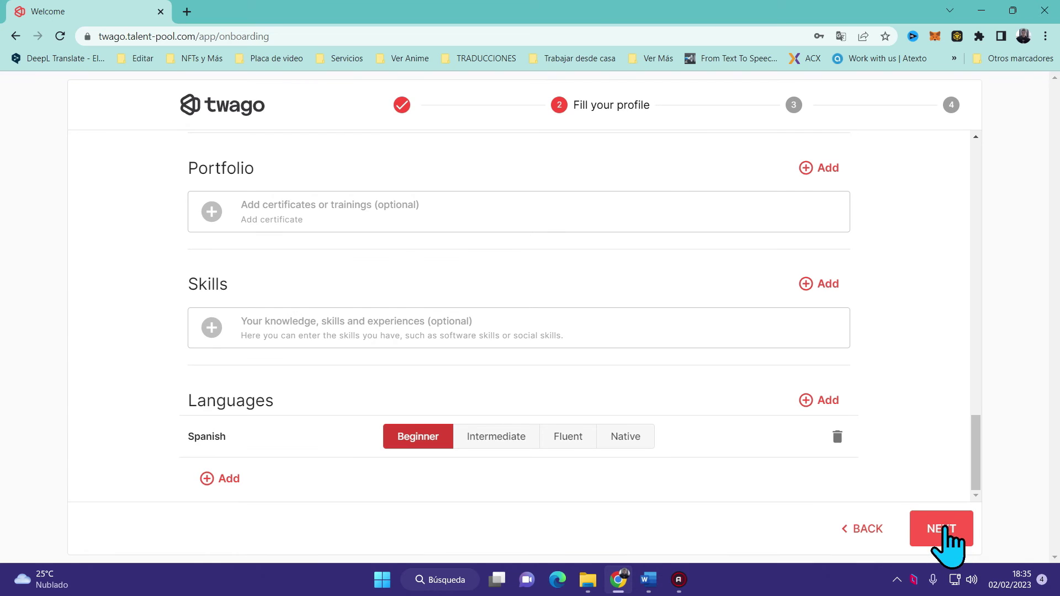
{"action": "left_click", "coordinate": [945, 522]}
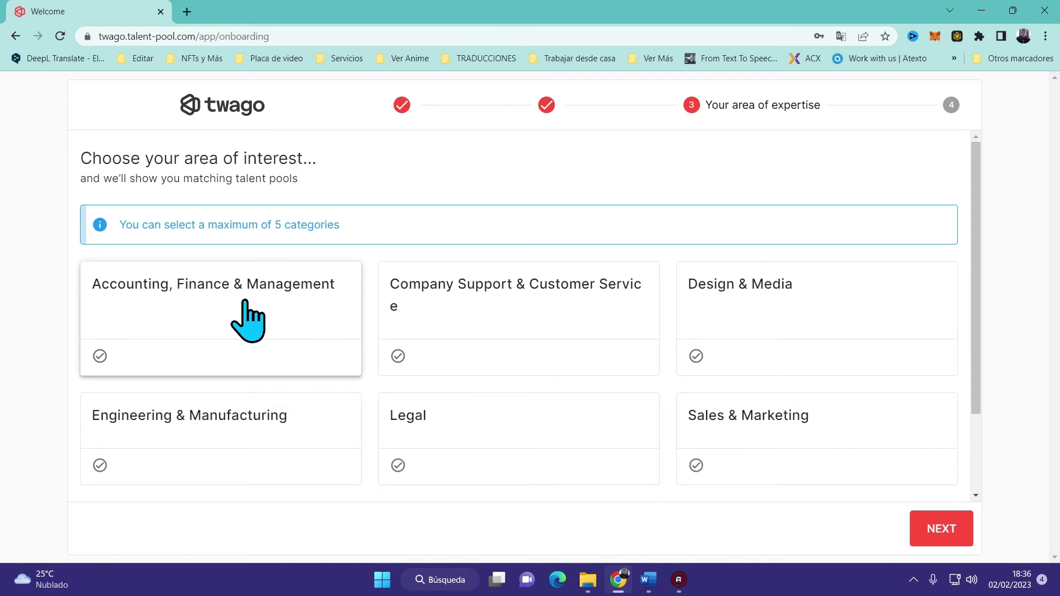
Choose Web & Programming and Design & Media as areas of interest
{"action": "scroll", "coordinate": [248, 316], "scroll_direction": "down", "scroll_amount": 2}
{"action": "left_click", "coordinate": [478, 458]}
{"action": "left_click", "coordinate": [773, 220]}
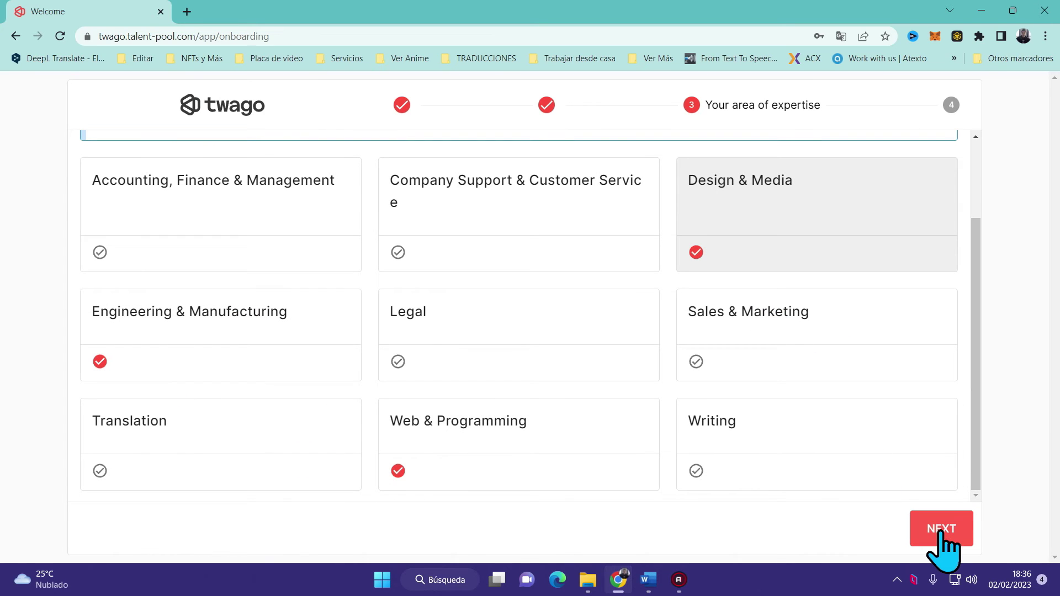
{"action": "left_click", "coordinate": [944, 532]}
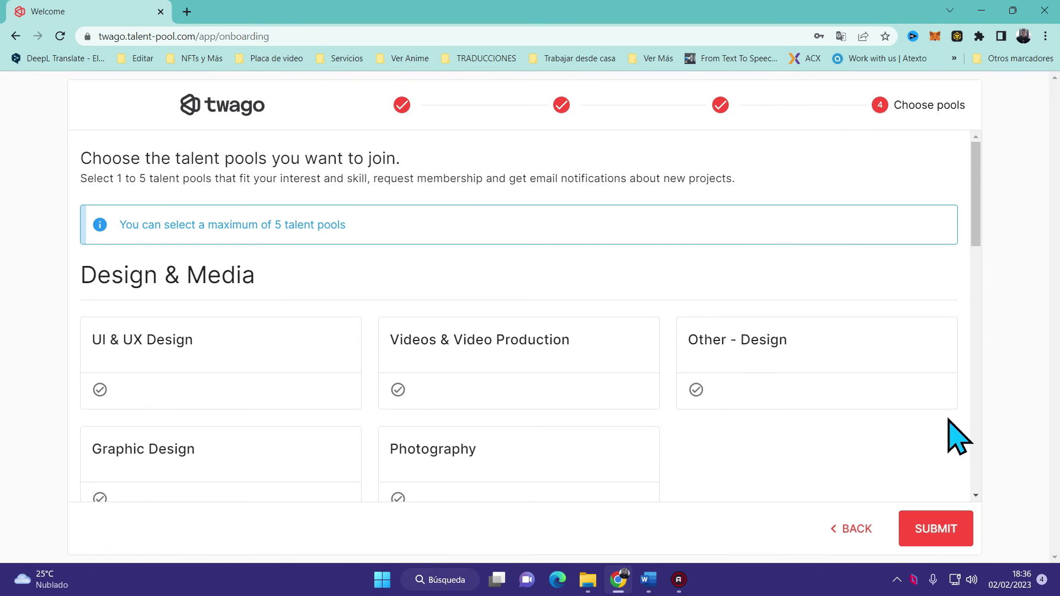
Select all five Design & Media talent pools and submit the membership requests
{"action": "scroll", "coordinate": [954, 414], "scroll_direction": "down", "scroll_amount": 1}
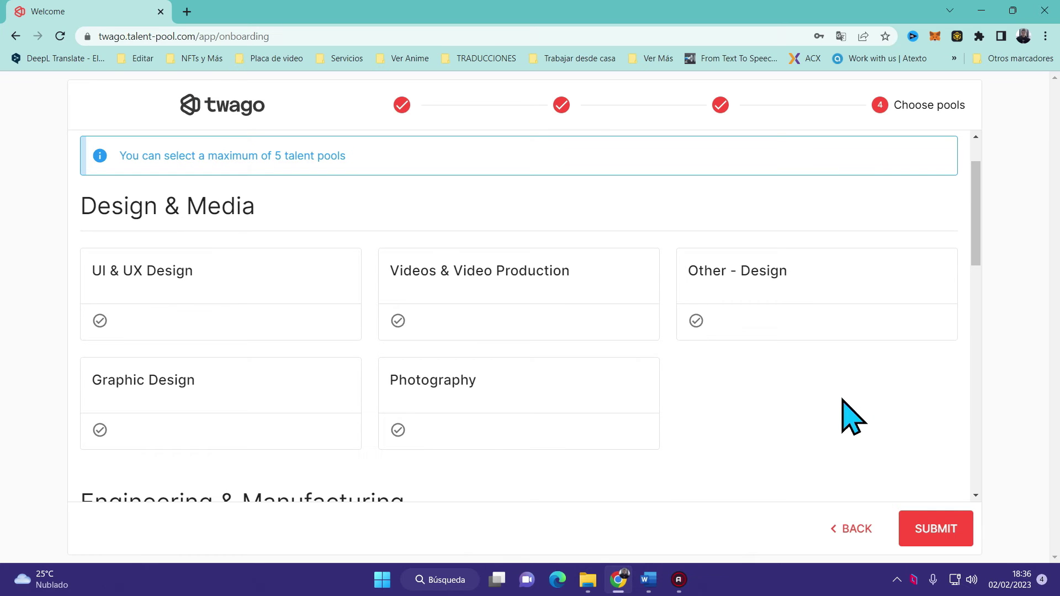
{"action": "left_click", "coordinate": [433, 296]}
{"action": "left_click", "coordinate": [425, 436]}
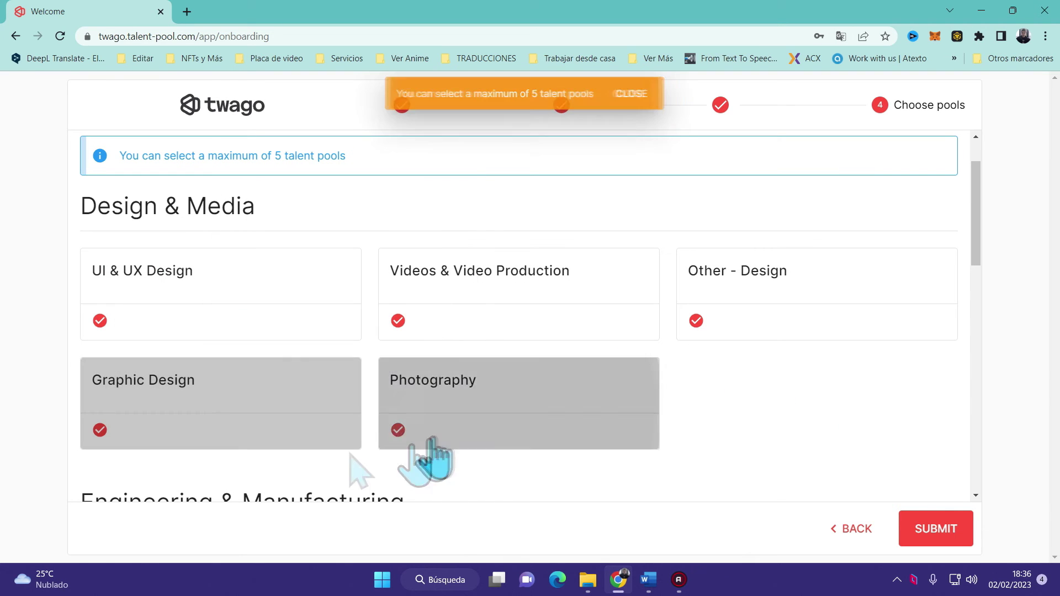
{"action": "left_click", "coordinate": [937, 531]}
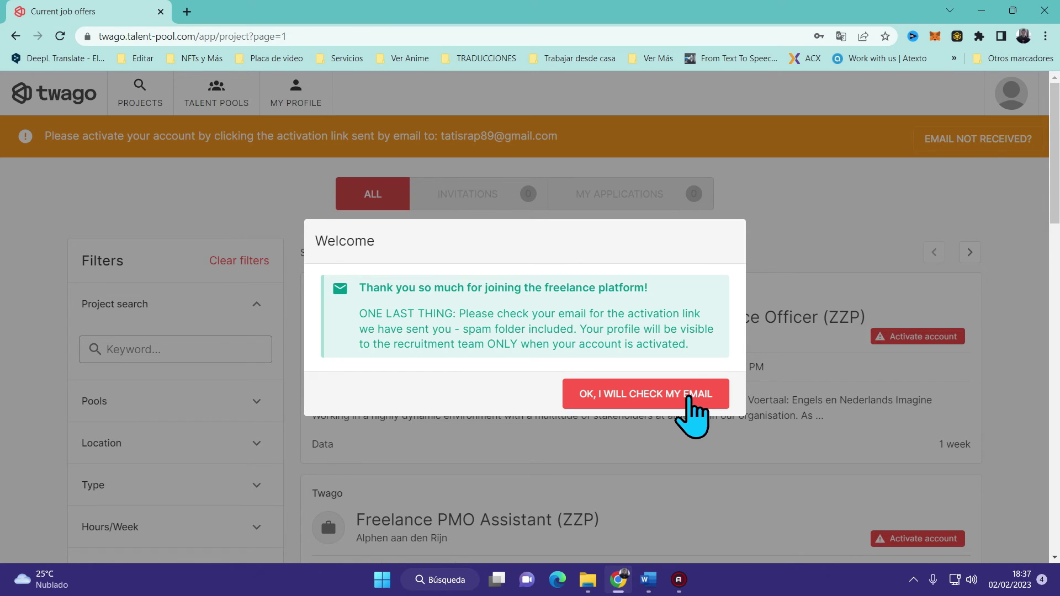
Confirm 'OK, I will check my email' and activate the account from the twago email
{"action": "left_click", "coordinate": [690, 396]}
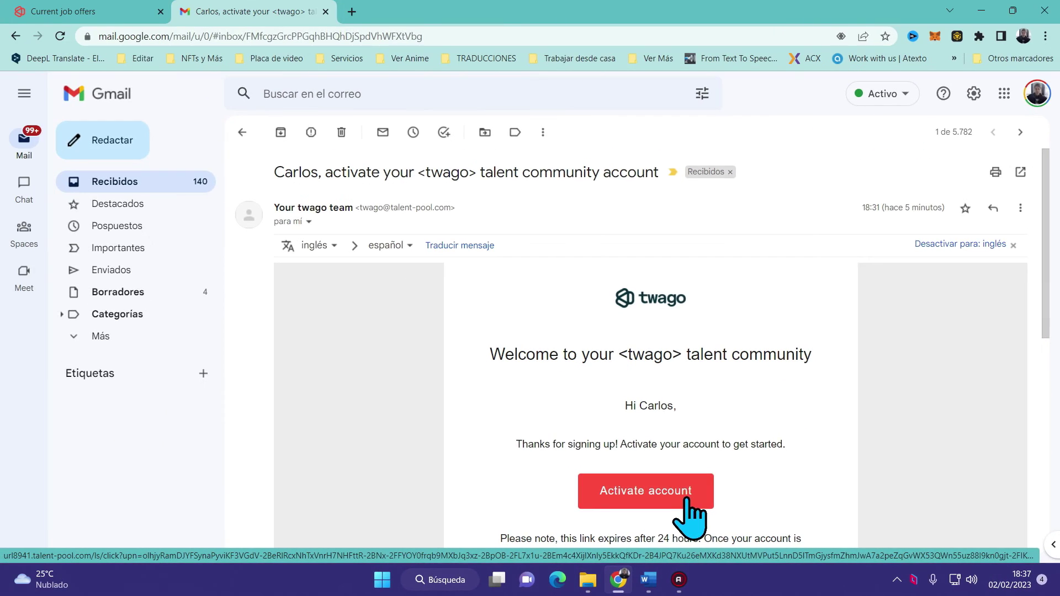
{"action": "left_click", "coordinate": [687, 500]}
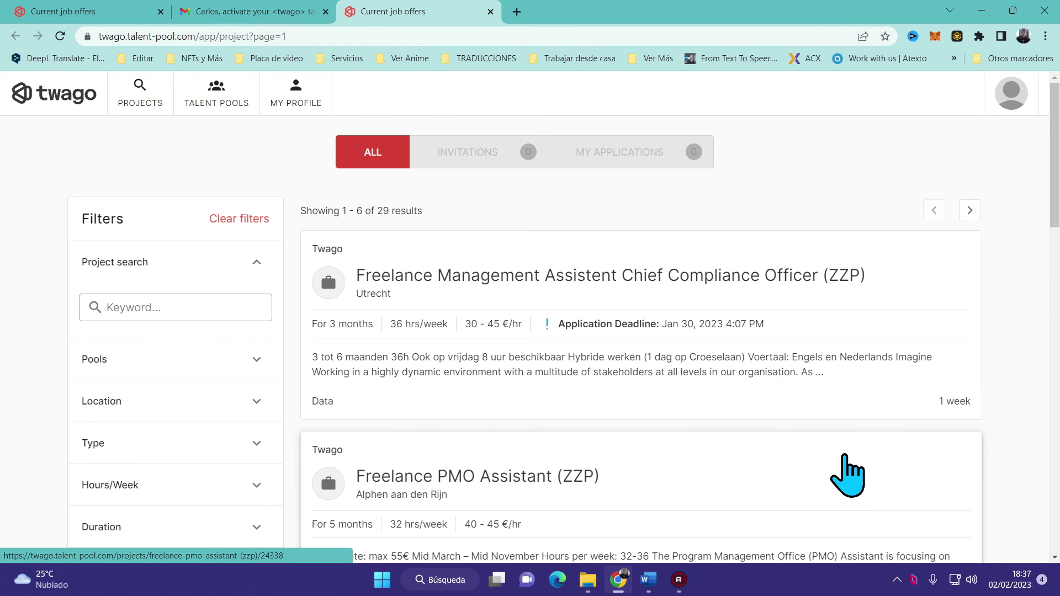
Search projects by the keyword 'video editing' in the Project search filter, leaving 2 results
{"action": "scroll", "coordinate": [848, 475], "scroll_direction": "down", "scroll_amount": 5}
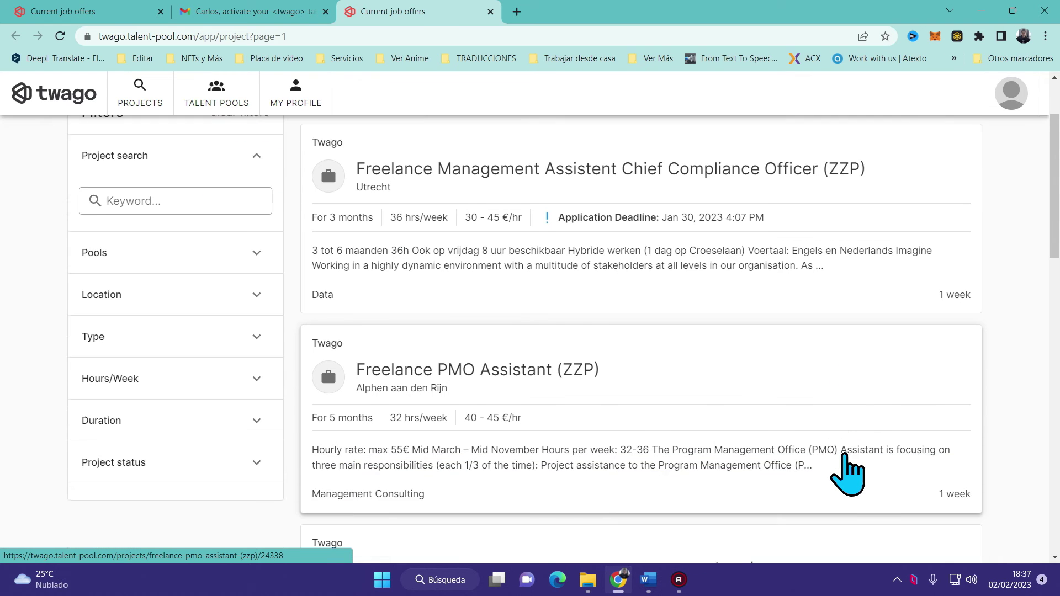
{"action": "scroll", "coordinate": [849, 475], "scroll_direction": "down", "scroll_amount": 2}
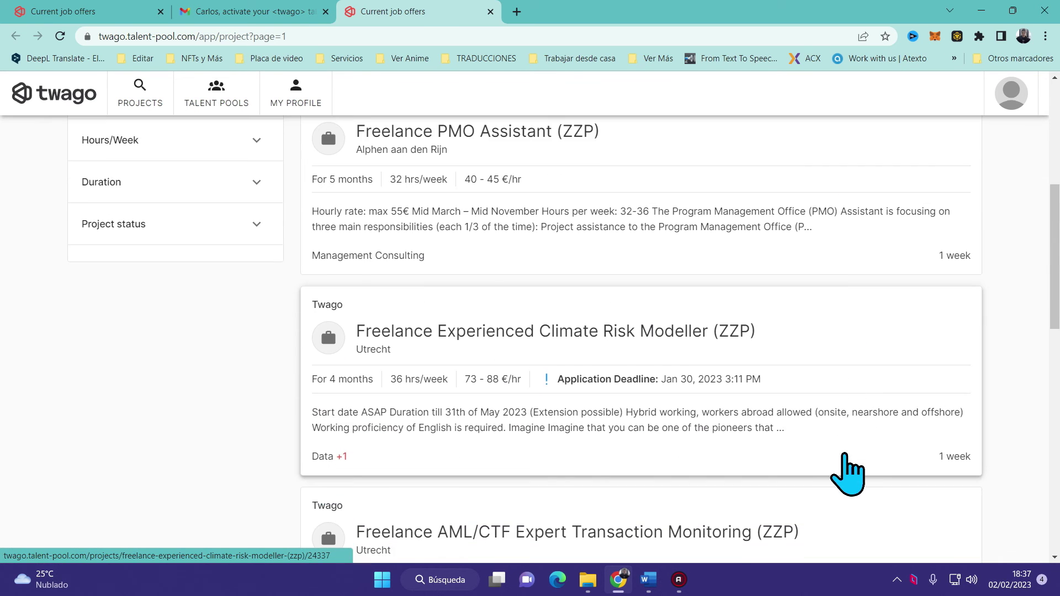
{"action": "scroll", "coordinate": [848, 475], "scroll_direction": "down", "scroll_amount": 1}
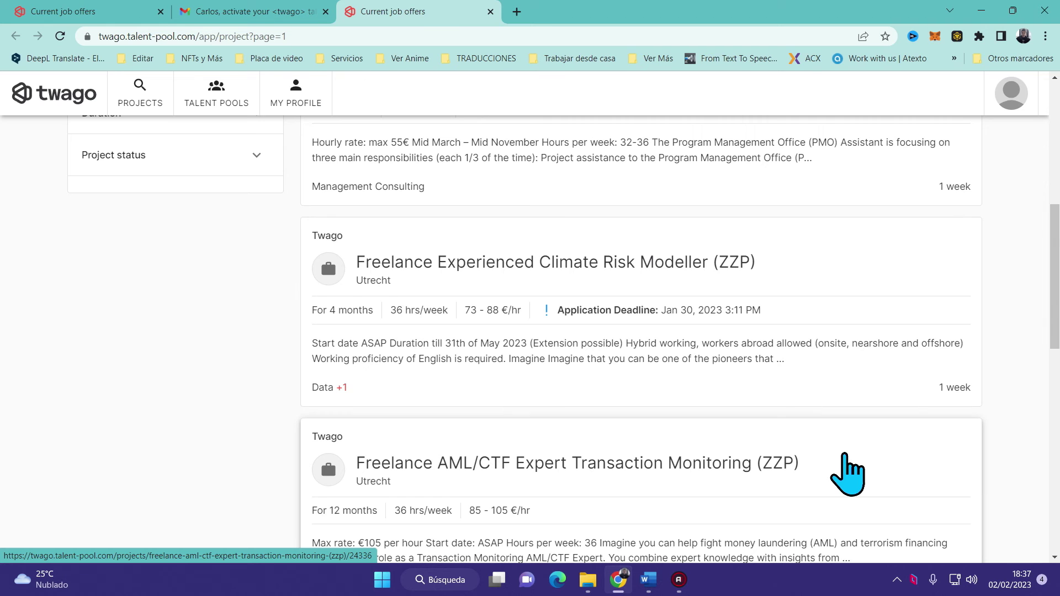
{"action": "scroll", "coordinate": [848, 475], "scroll_direction": "up", "scroll_amount": 8}
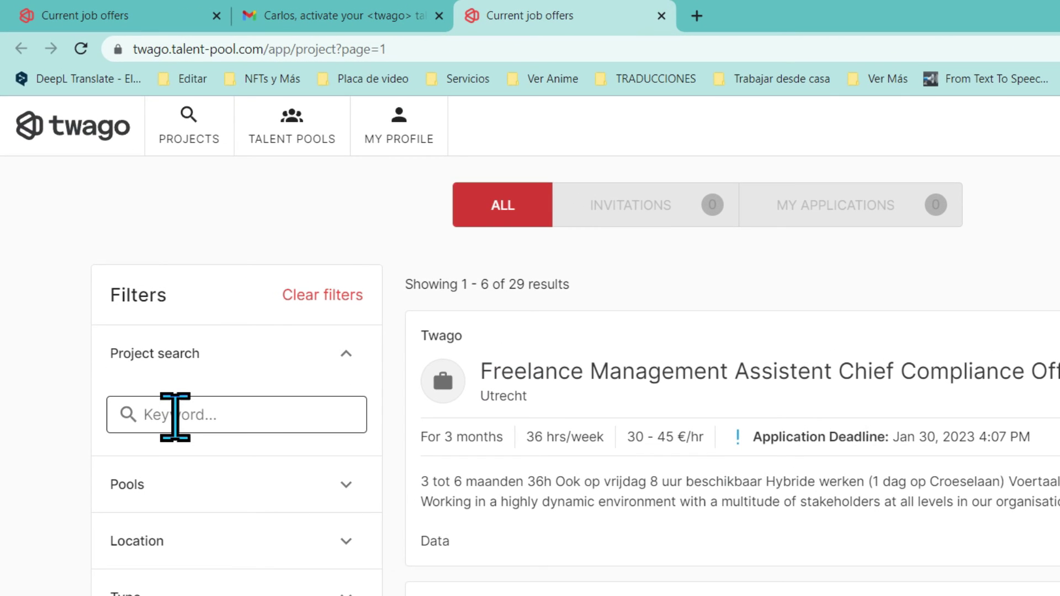
{"action": "left_click", "coordinate": [175, 417]}
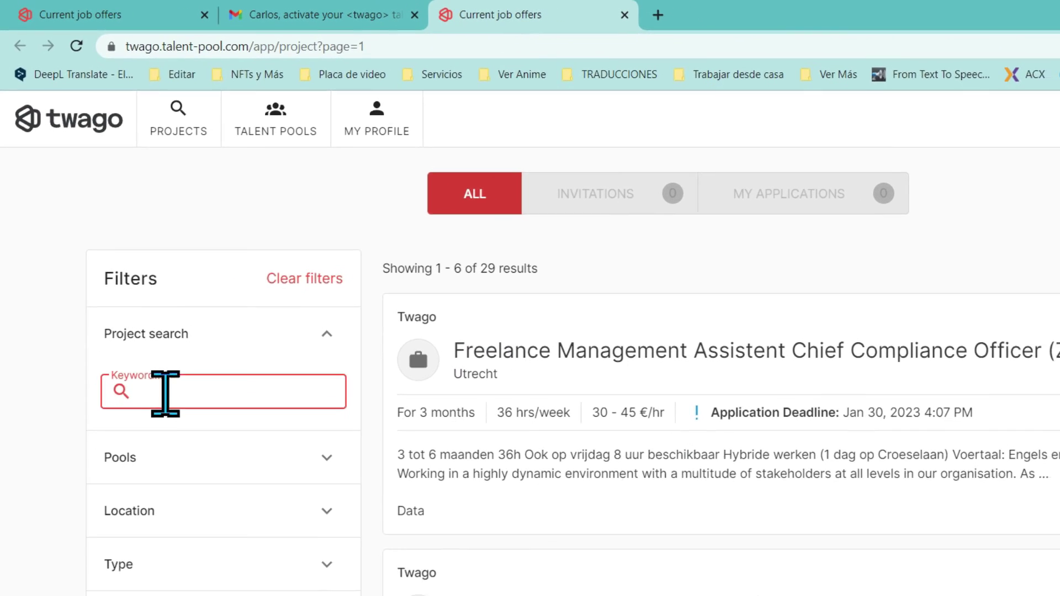
{"action": "type", "text": "video editing"}
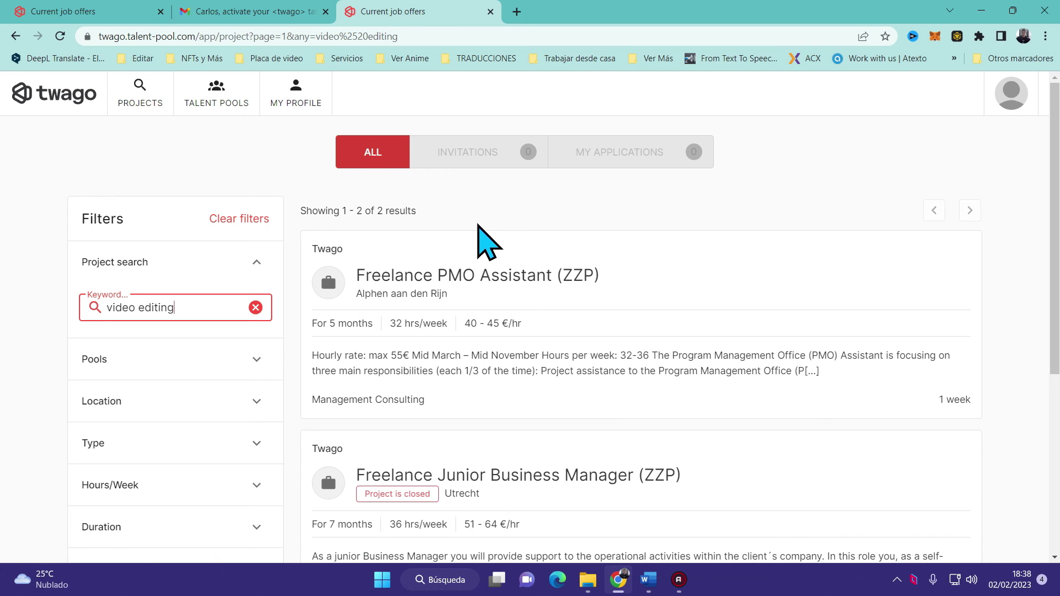
{"action": "scroll", "coordinate": [480, 237], "scroll_direction": "down", "scroll_amount": 3}
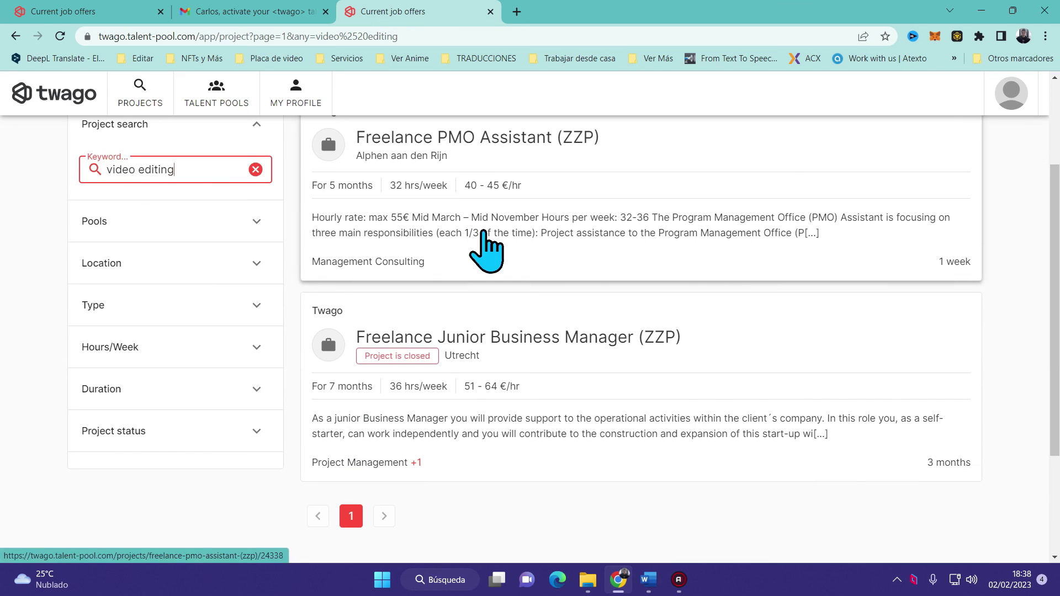
{"action": "scroll", "coordinate": [486, 251], "scroll_direction": "up", "scroll_amount": 1}
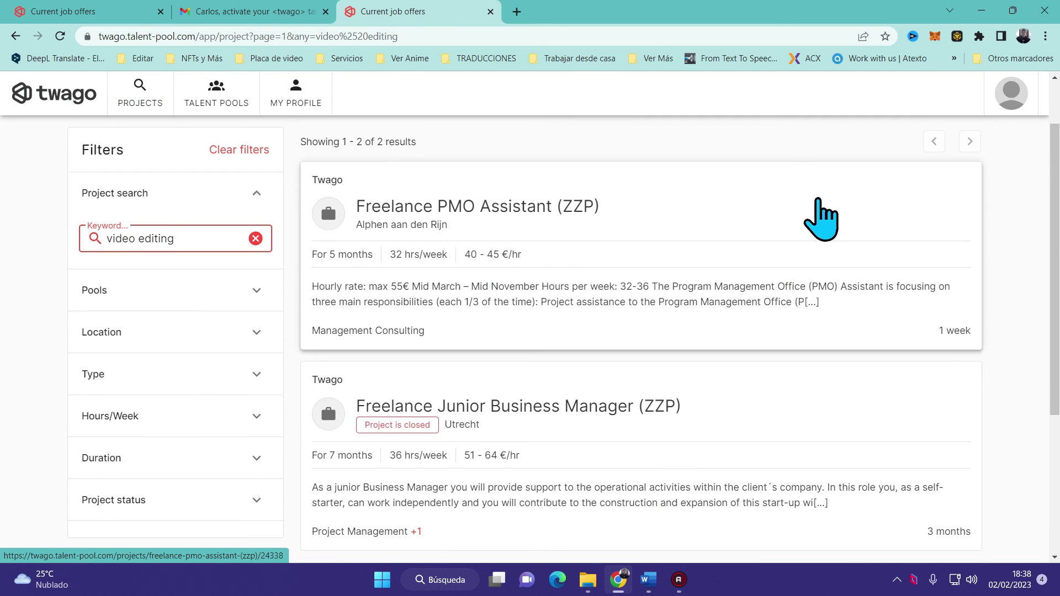
{"action": "scroll", "coordinate": [298, 199], "scroll_direction": "up", "scroll_amount": 1}
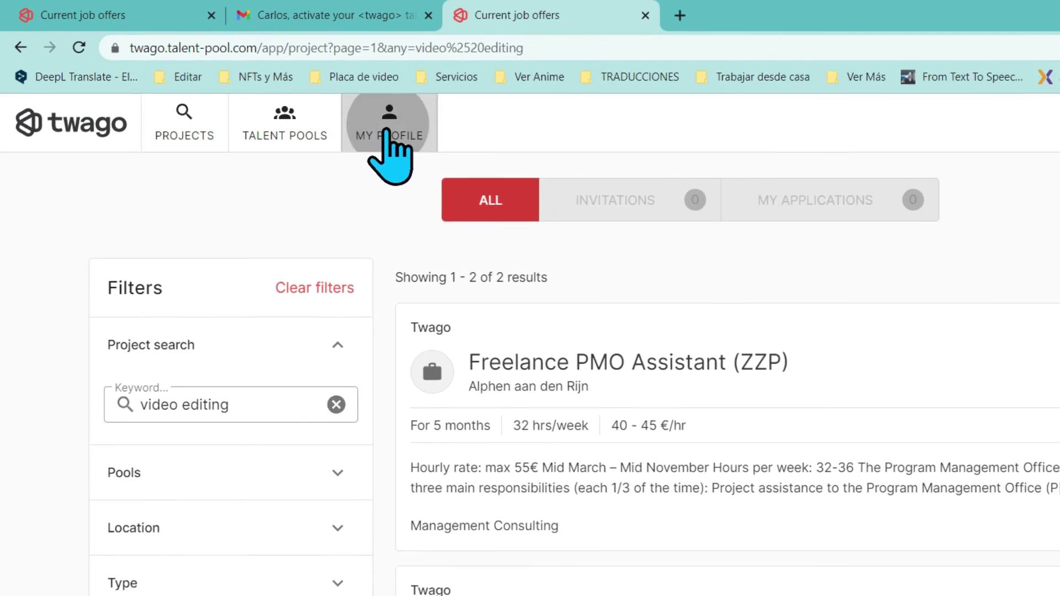
Go to MY PROFILE to view availability and the five joined Design & Media talent pools
{"action": "left_click", "coordinate": [414, 141]}
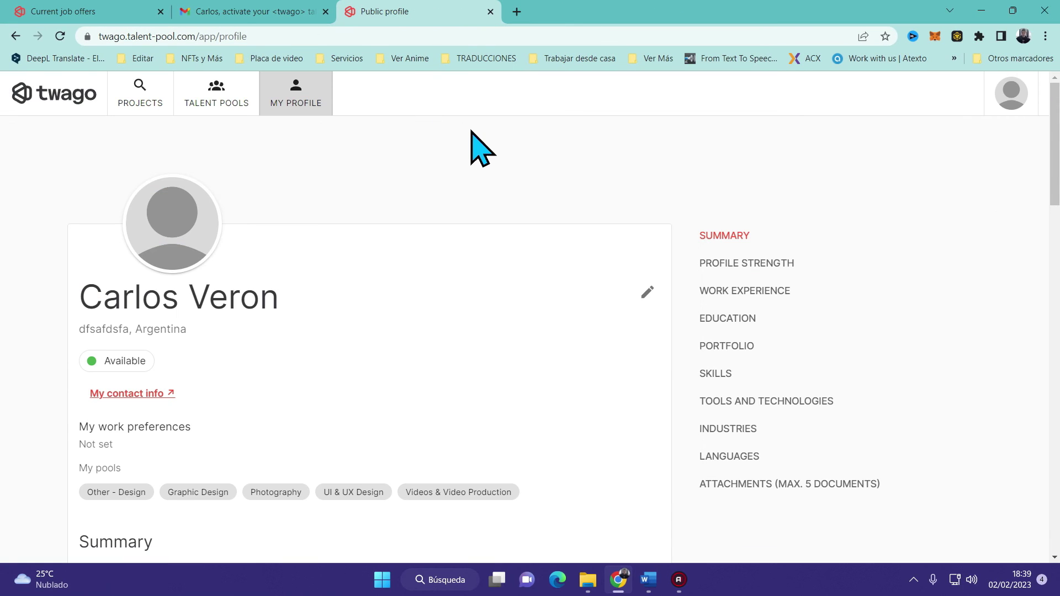